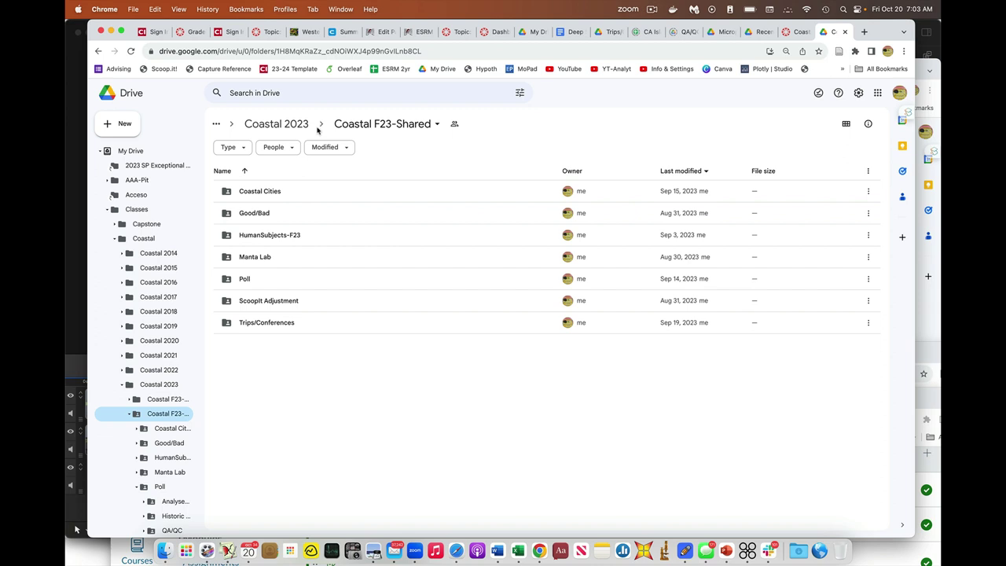
Step: Open MASTEROct20-CoastalOpinionPoll_2023_DataQAQC_v3.xlsx from the QA/QC folder inside the Poll folder
double_click(242, 278)
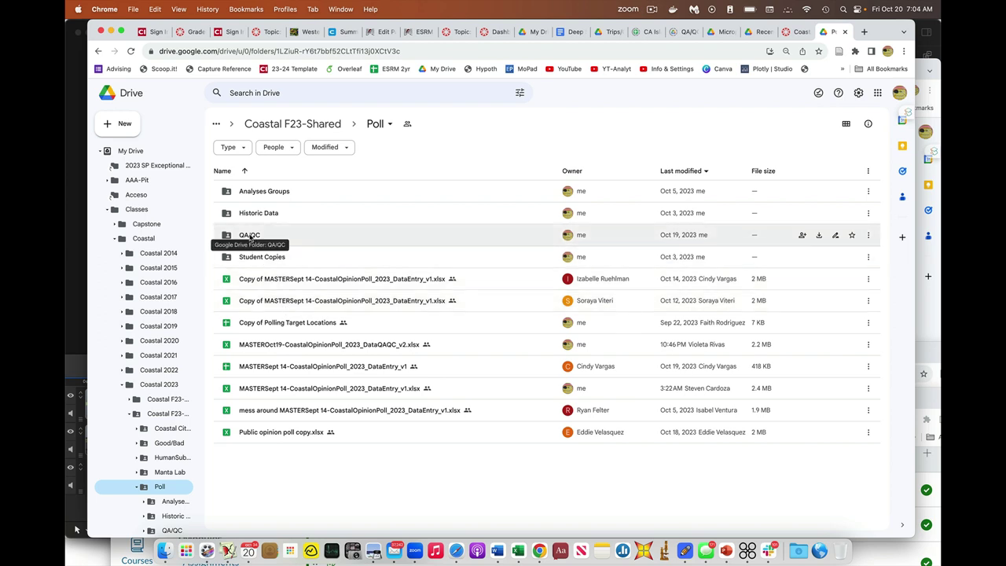
double_click(249, 235)
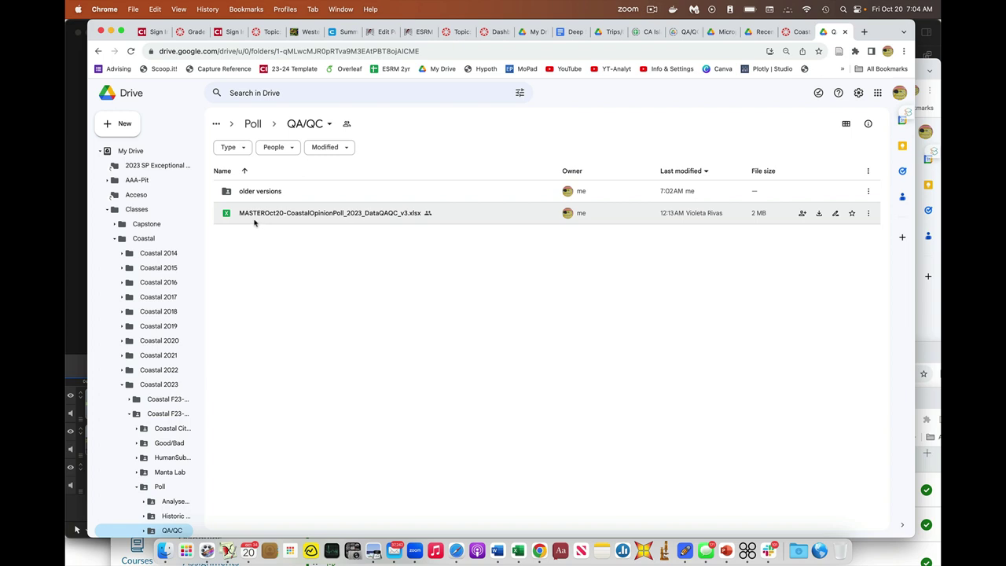
double_click(342, 214)
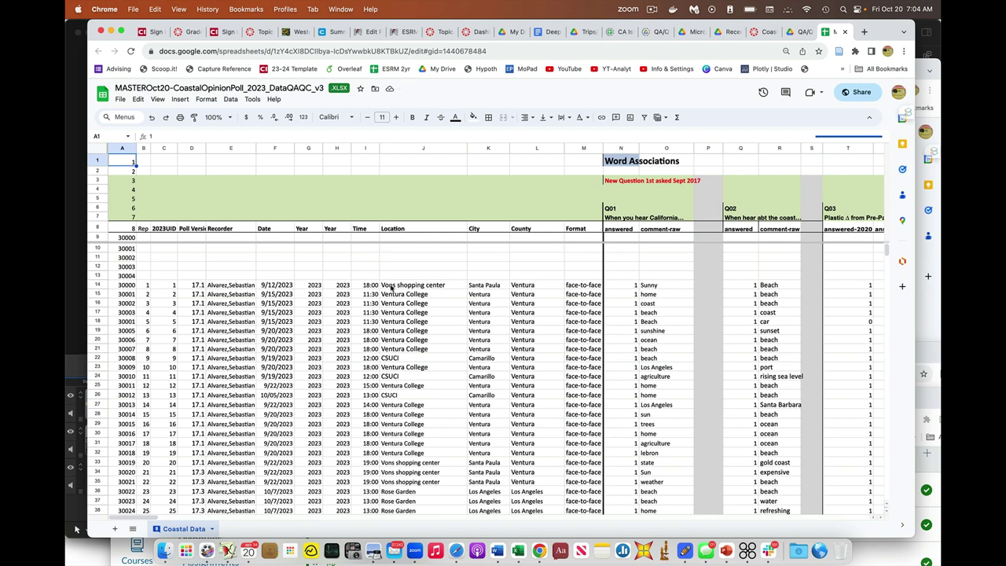
Step: Examine the recorder, location and question columns of the Coastal Data sheet, including grey column AJ and the Q07 Seafood Oz. responses
scroll(522, 316, "right", 10)
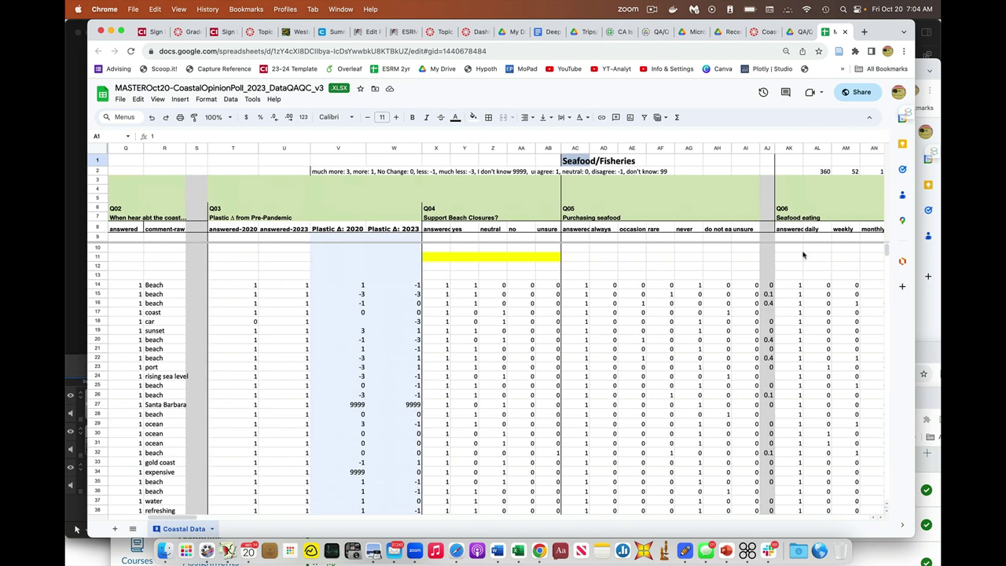
left_click(767, 149)
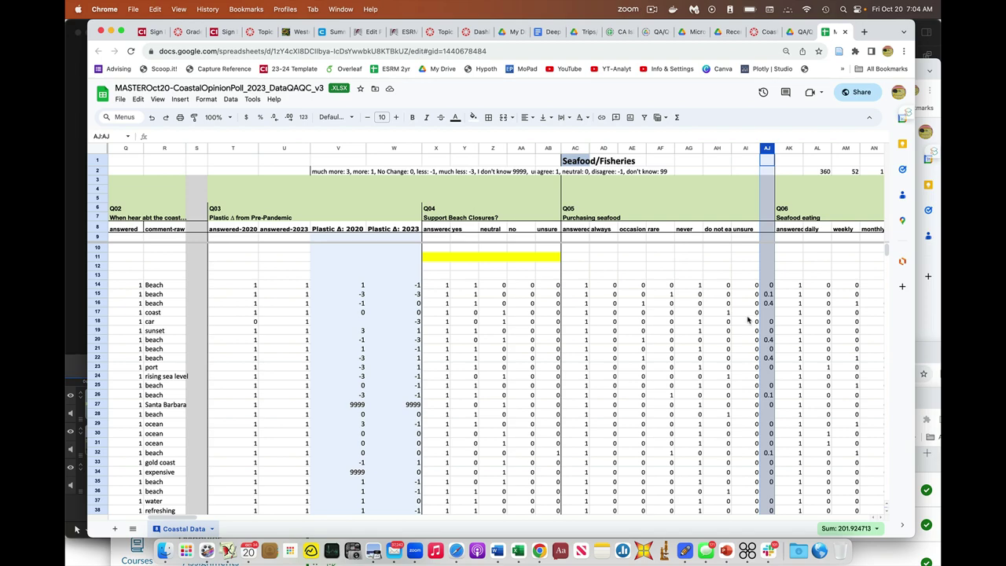
scroll(748, 319, "left", 10)
scroll(749, 319, "down", 5)
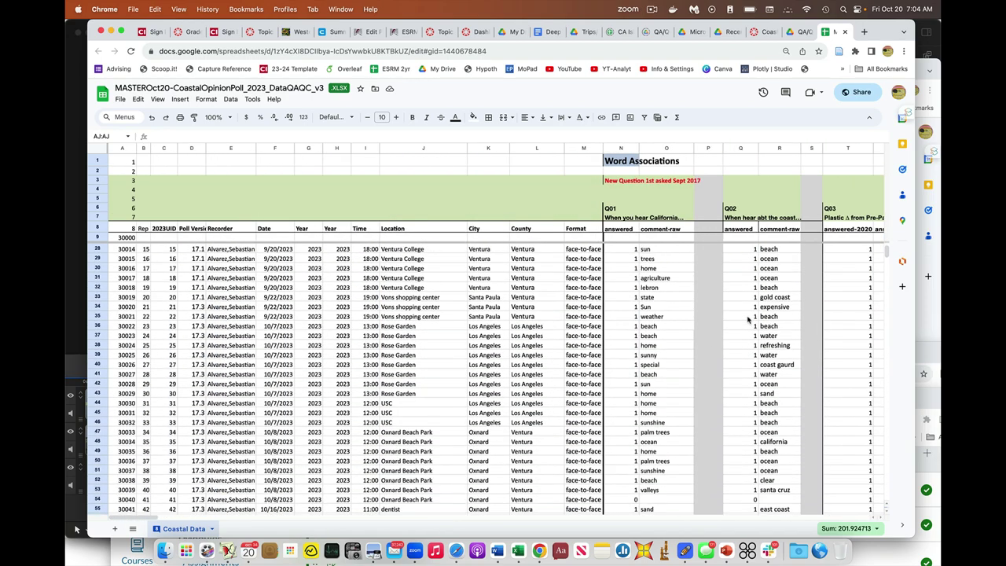
scroll(749, 319, "down", 3)
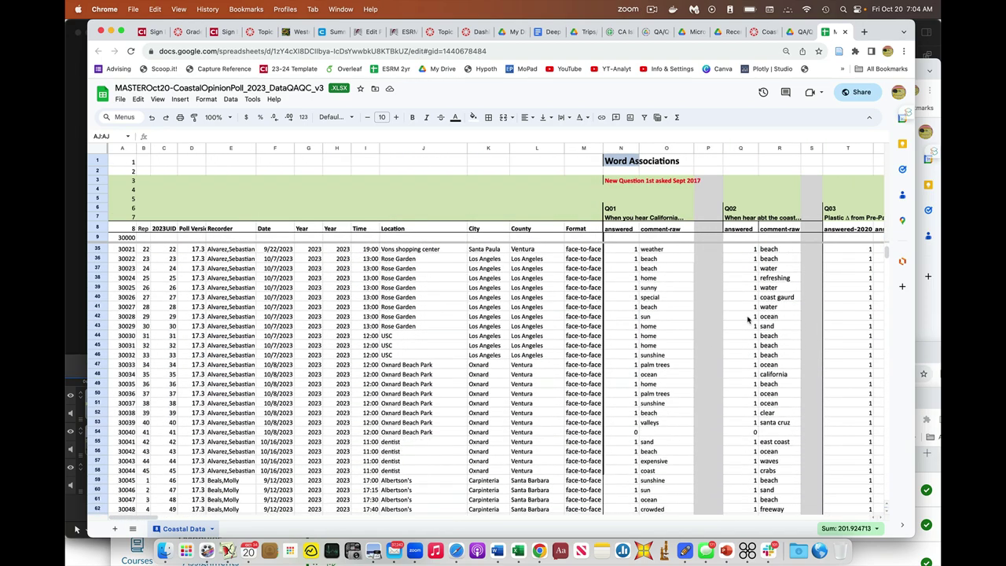
scroll(748, 319, "up", 8)
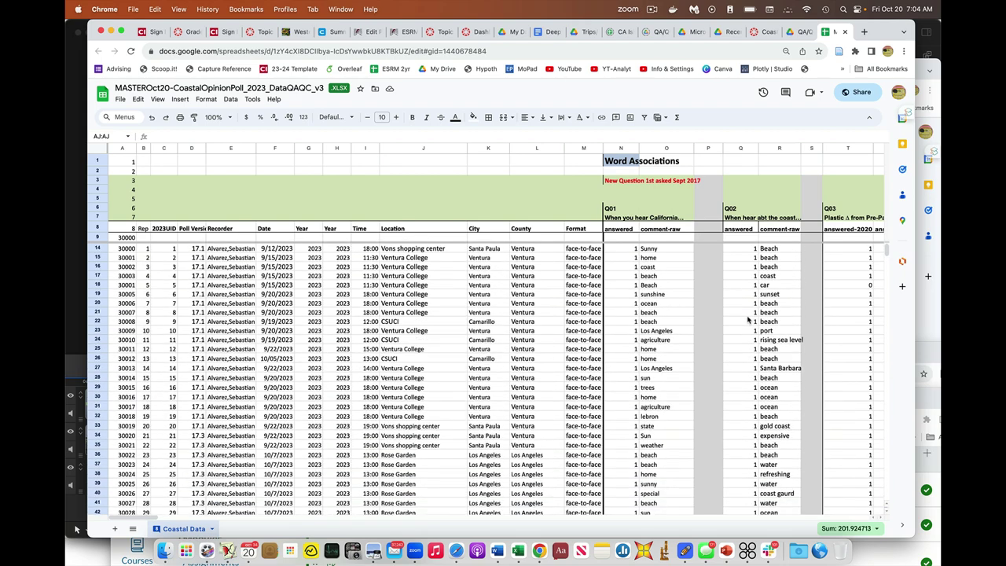
scroll(748, 319, "up", 3)
scroll(749, 319, "right", 10)
scroll(748, 319, "right", 8)
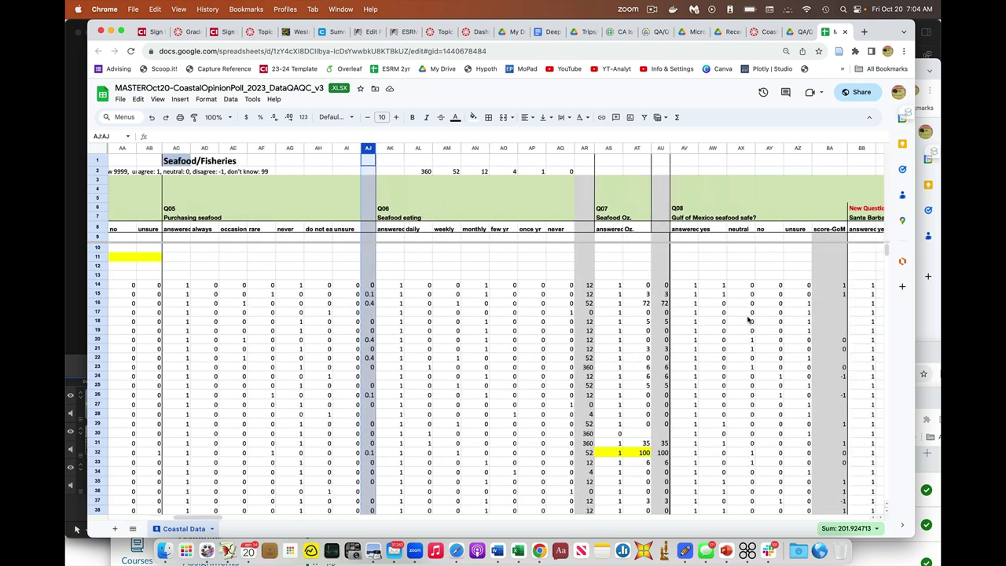
scroll(748, 319, "down", 2)
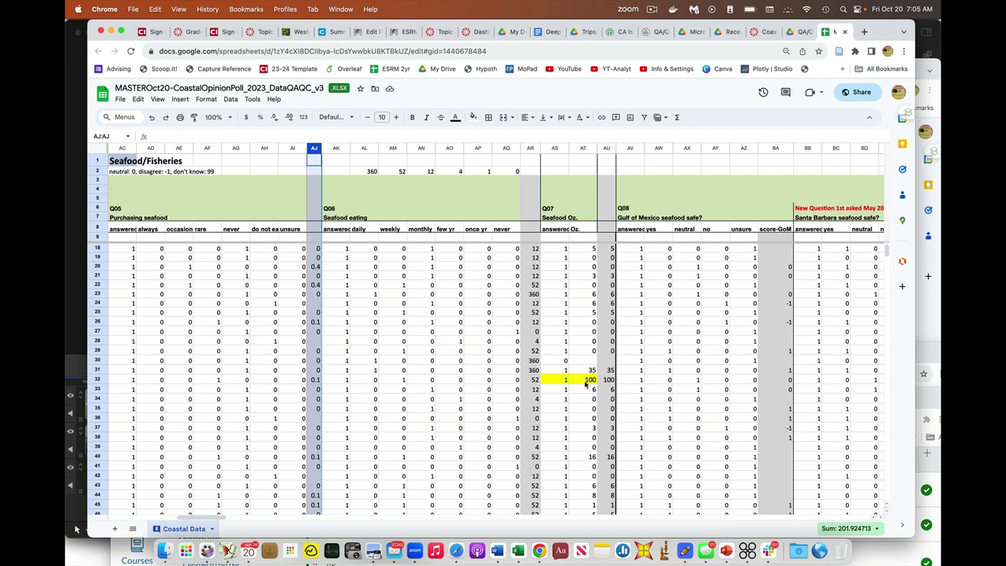
scroll(585, 384, "right", 1)
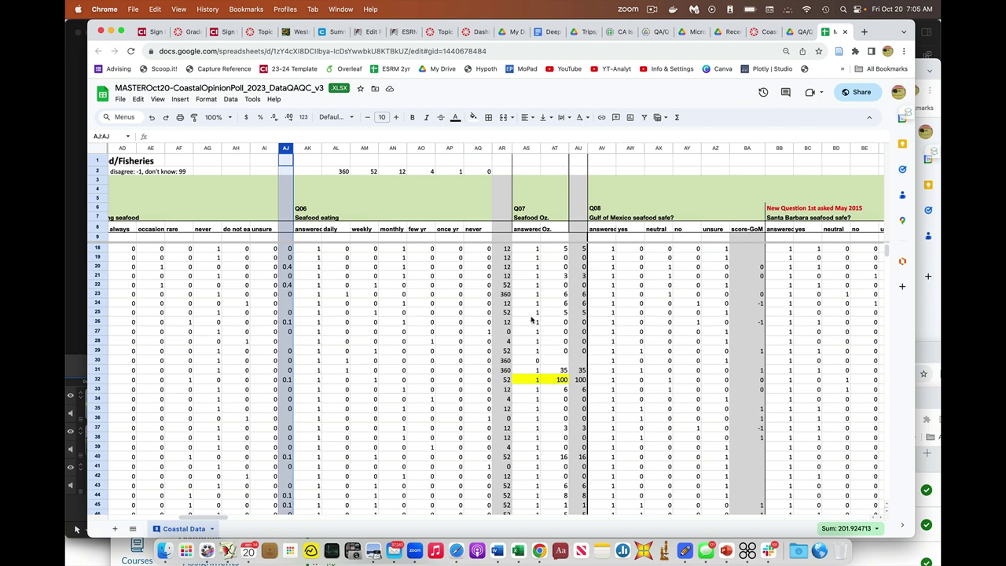
Step: Fill the Q07 cells AS26:AT26 with yellow, and reset their fill colour
left_click_drag(531, 321, 549, 323)
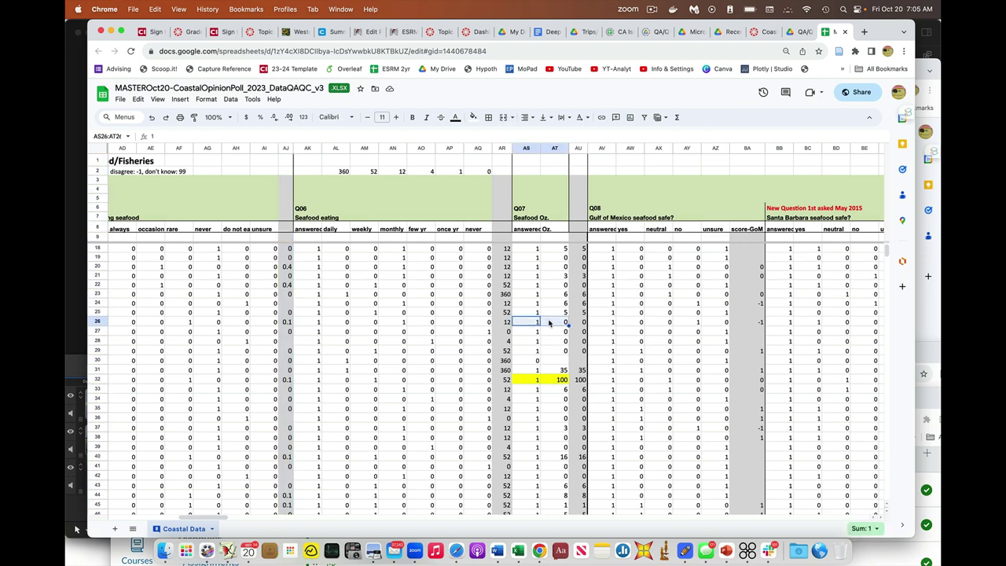
left_click(473, 120)
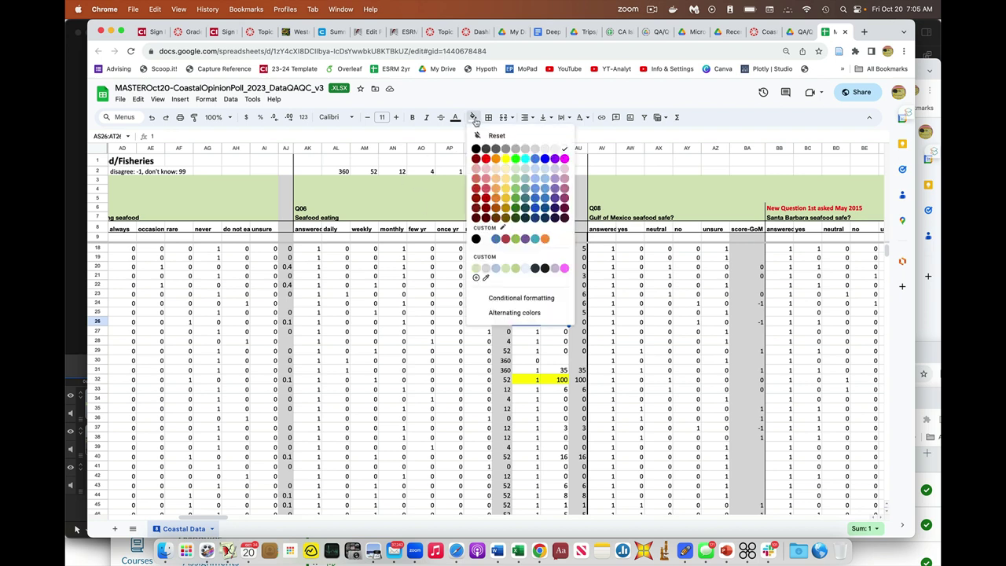
left_click(506, 160)
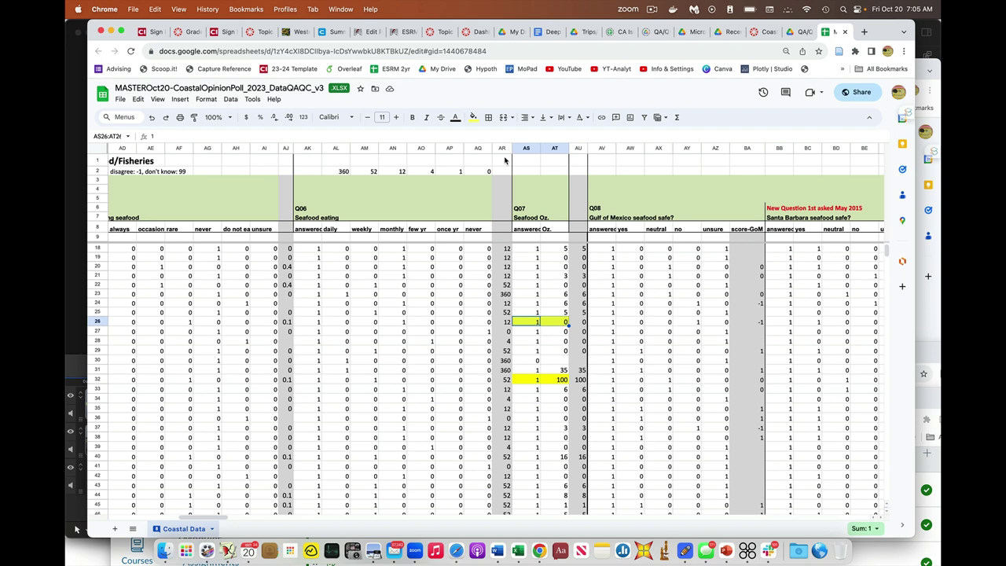
left_click(474, 117)
left_click(483, 130)
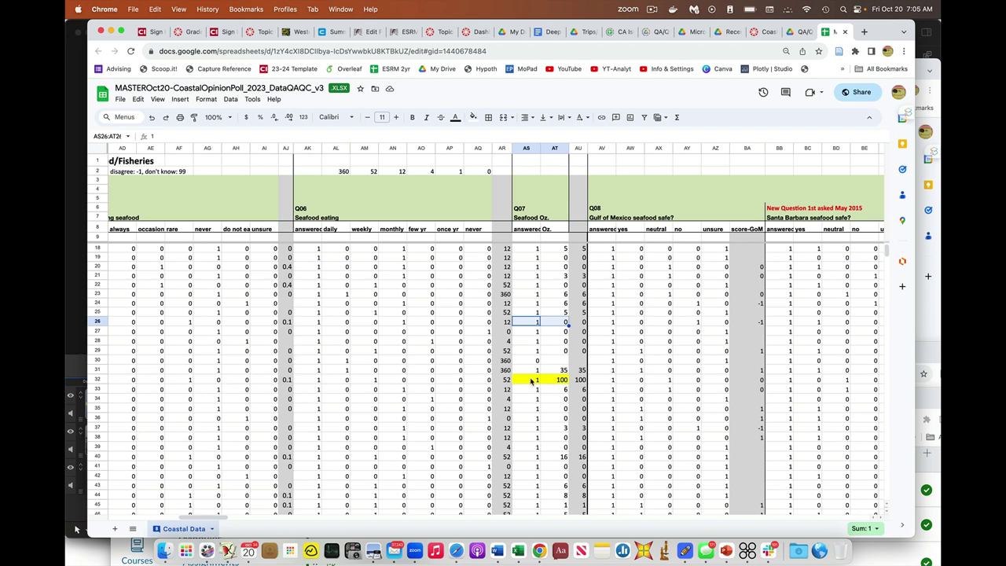
Step: Reset the fill colour of the Q07 cells AS32:AT32 and fill them with yellow again
left_click_drag(532, 383, 555, 381)
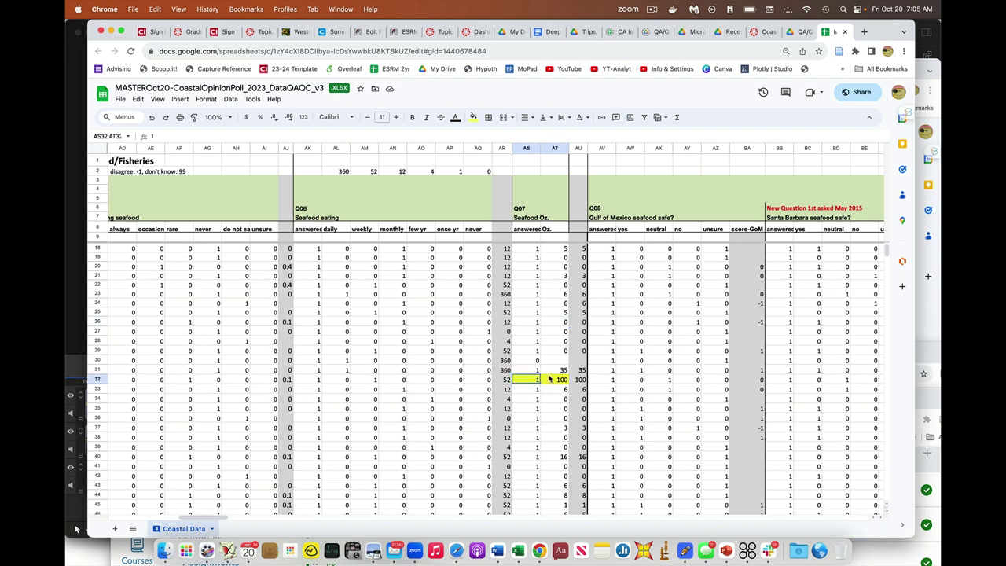
left_click(473, 117)
left_click(477, 135)
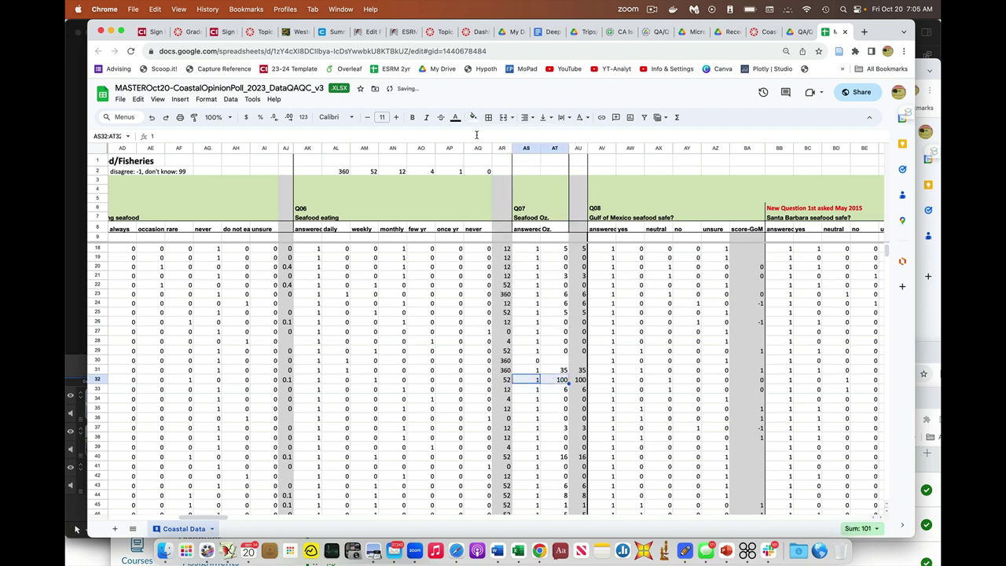
left_click(473, 117)
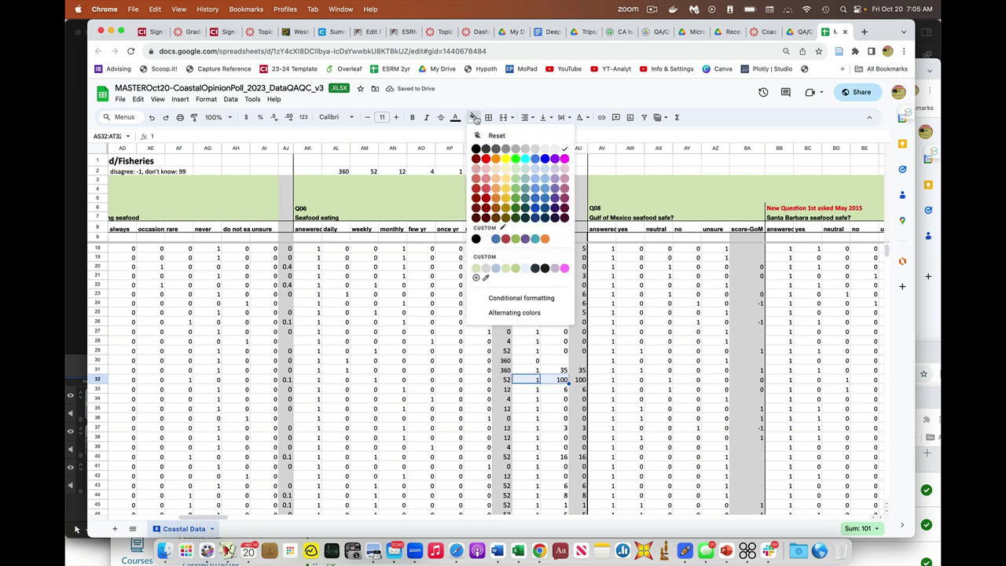
left_click(507, 159)
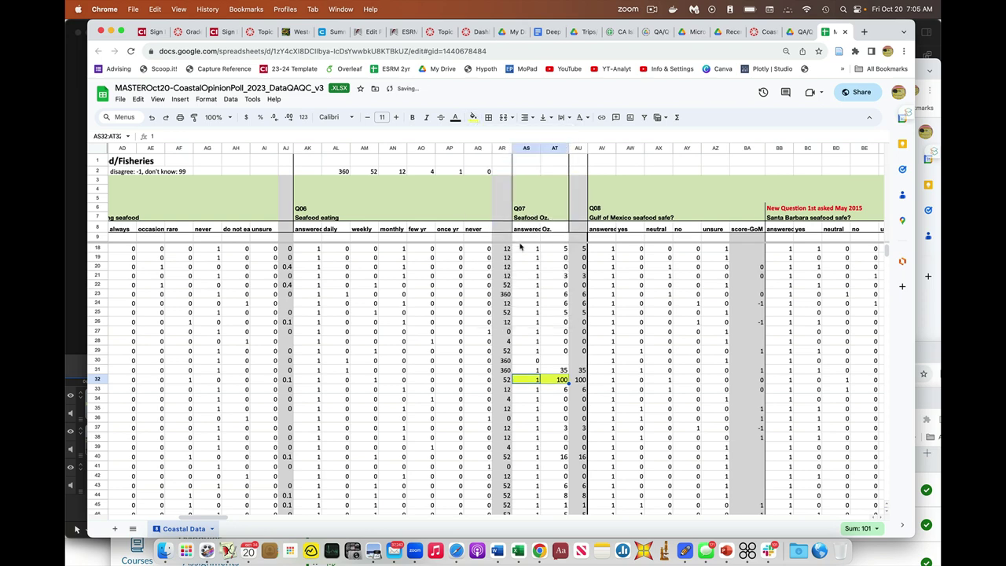
Step: Fill the Q06 Seafood eating cells AK93:AQ93 with light green
scroll(521, 245, "down", 10)
scroll(521, 245, "down", 10)
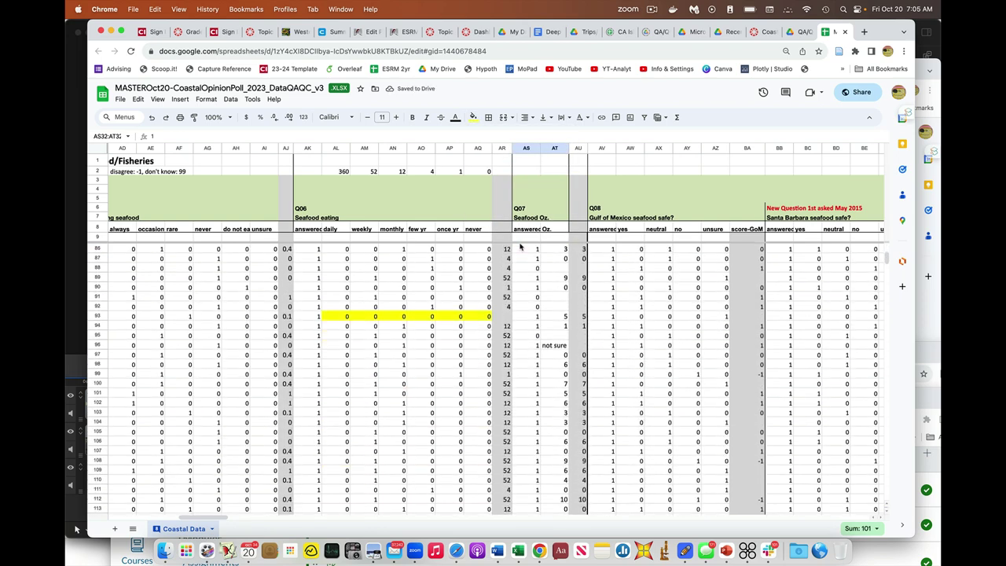
scroll(521, 248, "down", 1)
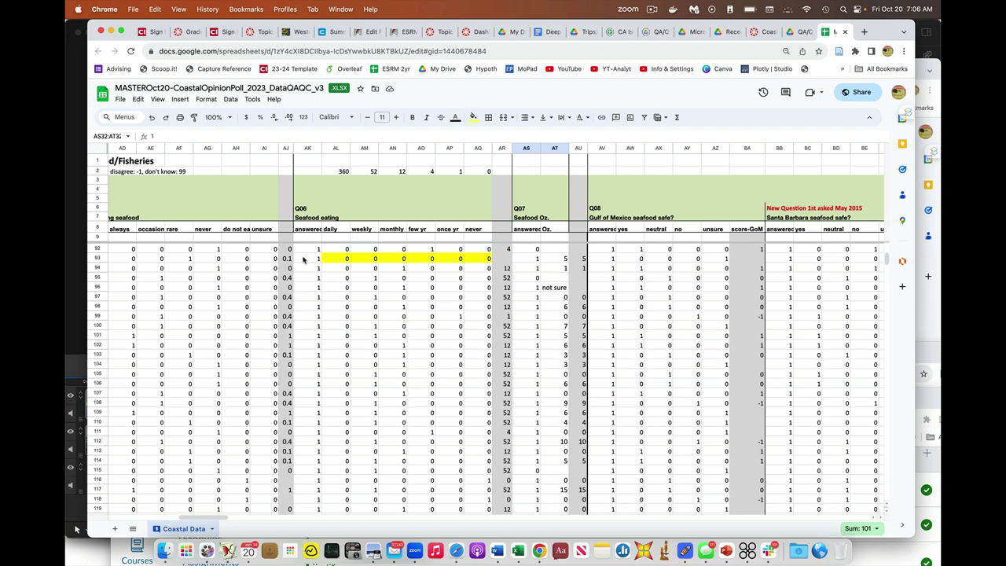
left_click_drag(303, 259, 478, 258)
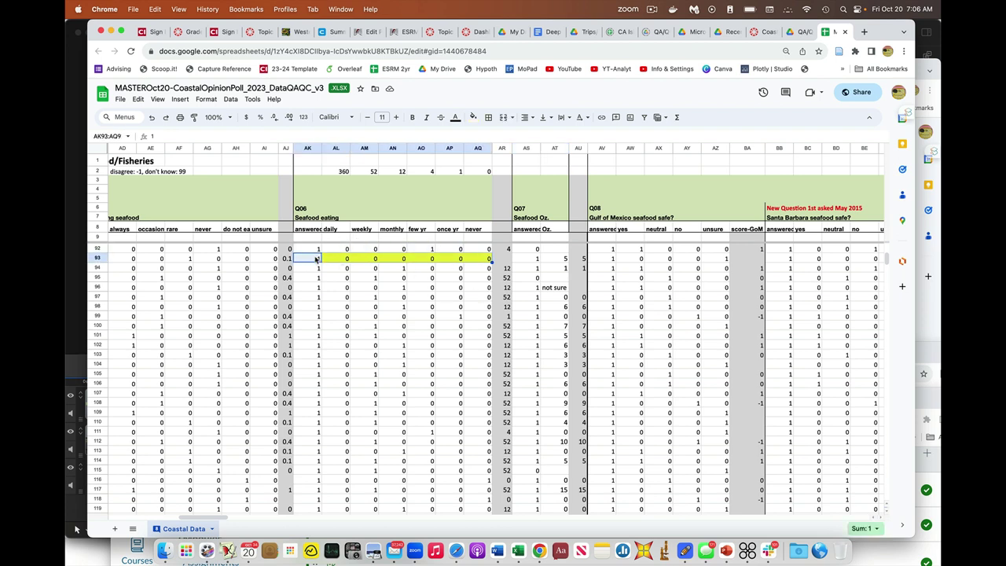
left_click(334, 258)
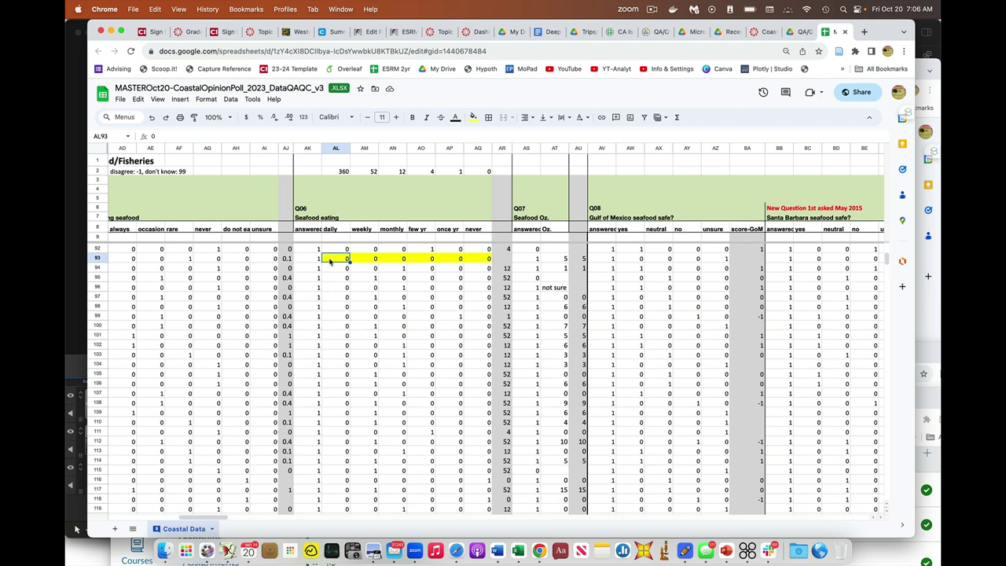
left_click_drag(319, 262, 486, 261)
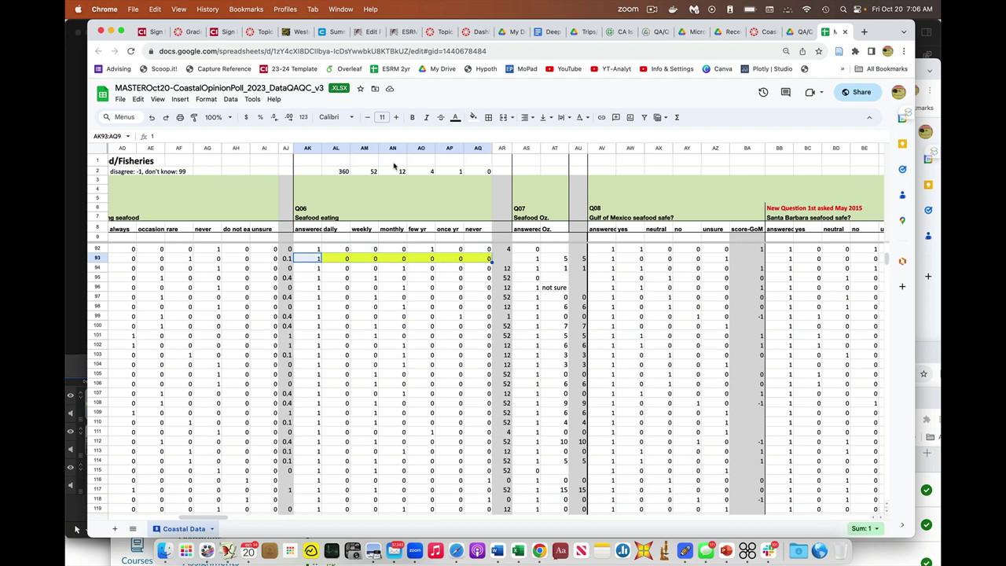
left_click(472, 117)
left_click(517, 170)
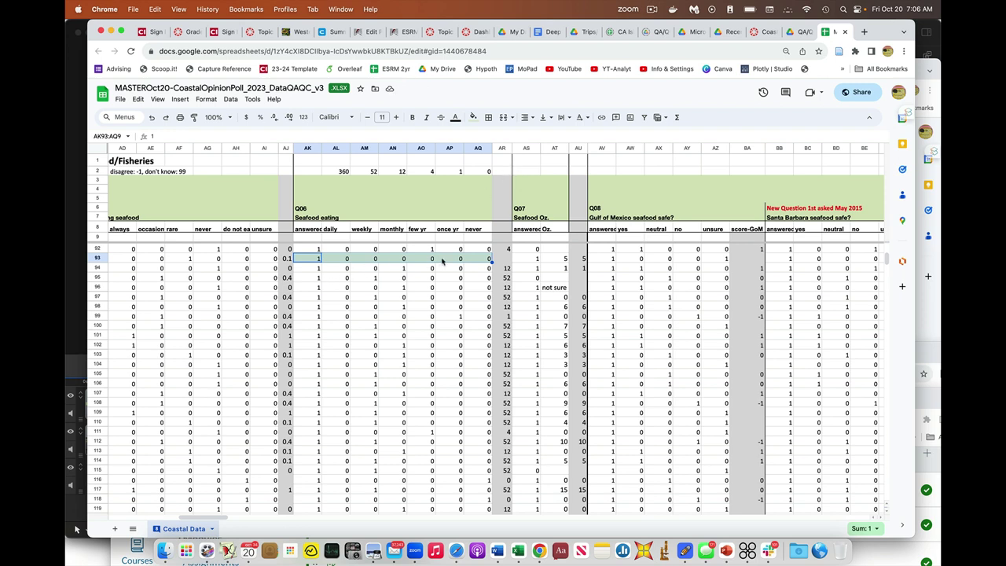
Step: Reset the fill colour of cells AK93:AQ93 and fill only the Q06 response cells AL93:AQ93 with yellow
left_click(306, 262)
left_click_drag(306, 262, 471, 259)
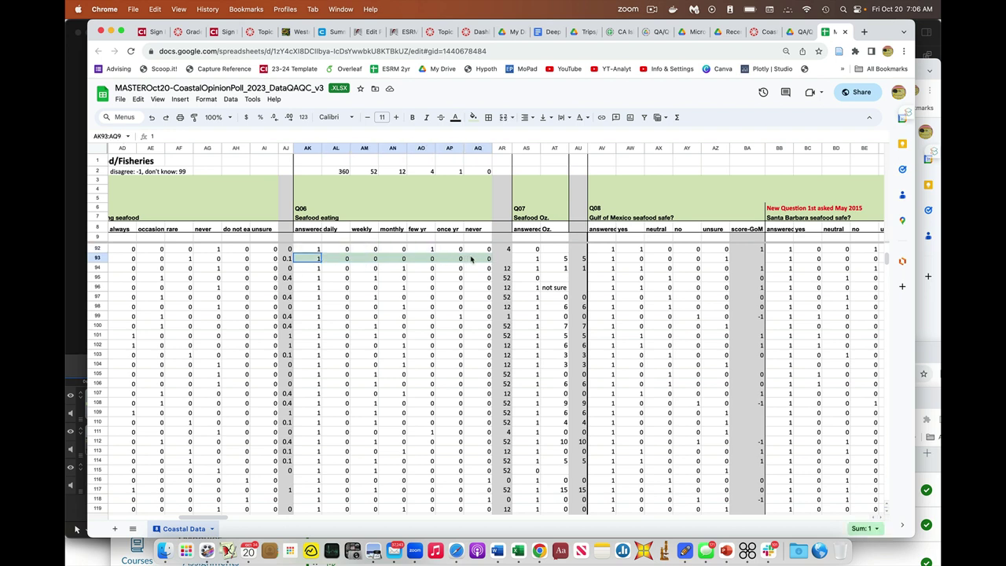
left_click(472, 117)
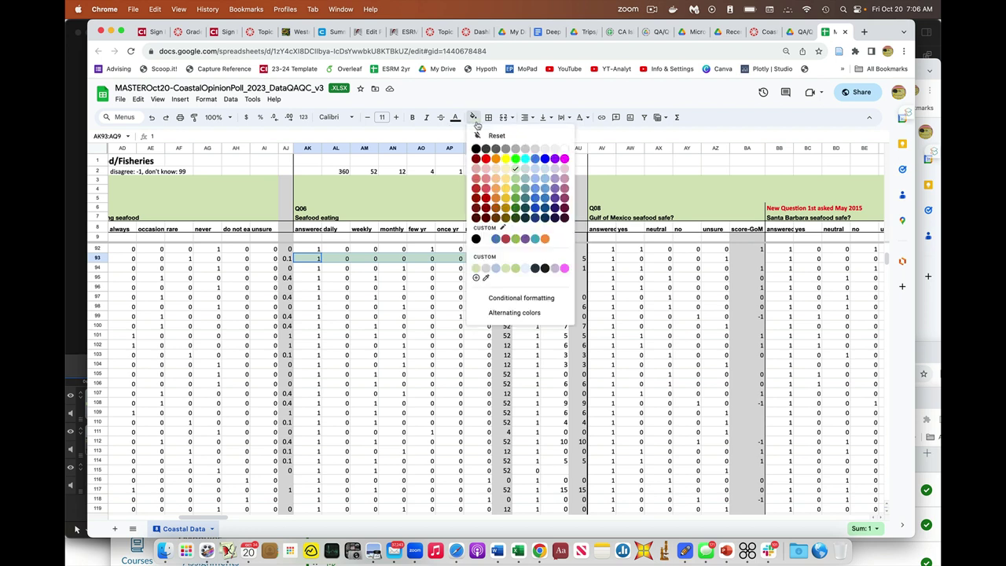
left_click(480, 137)
left_click_drag(347, 259, 488, 262)
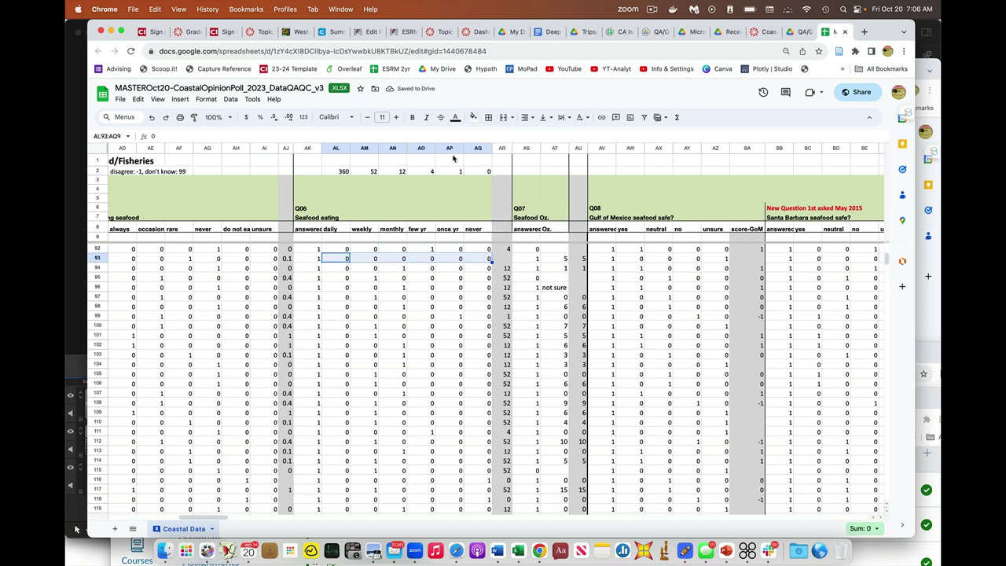
left_click(473, 118)
left_click(509, 161)
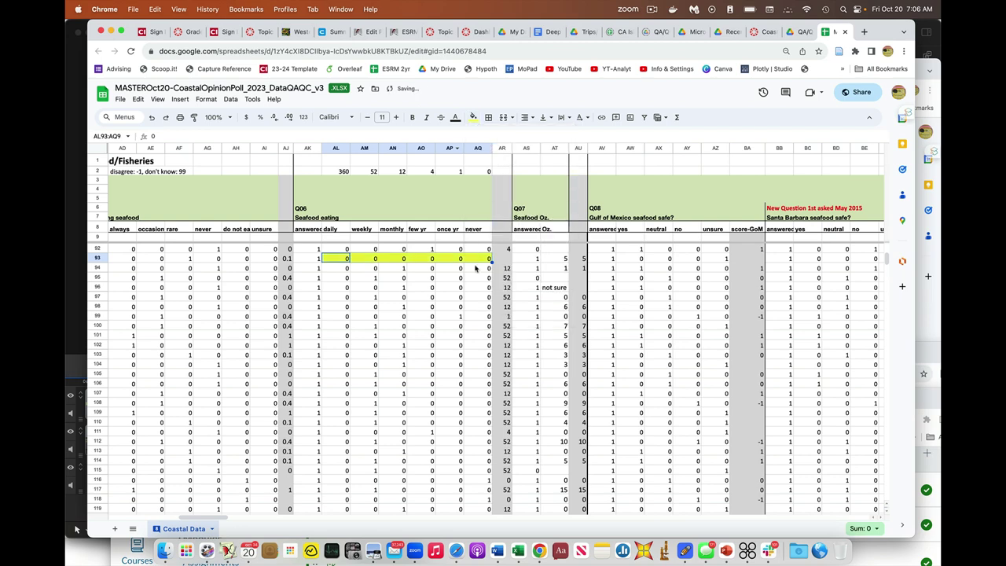
Step: Examine the recorder, date, location and answer columns down to around row 846 for blank or yellow-flagged entries
scroll(471, 277, "left", 10)
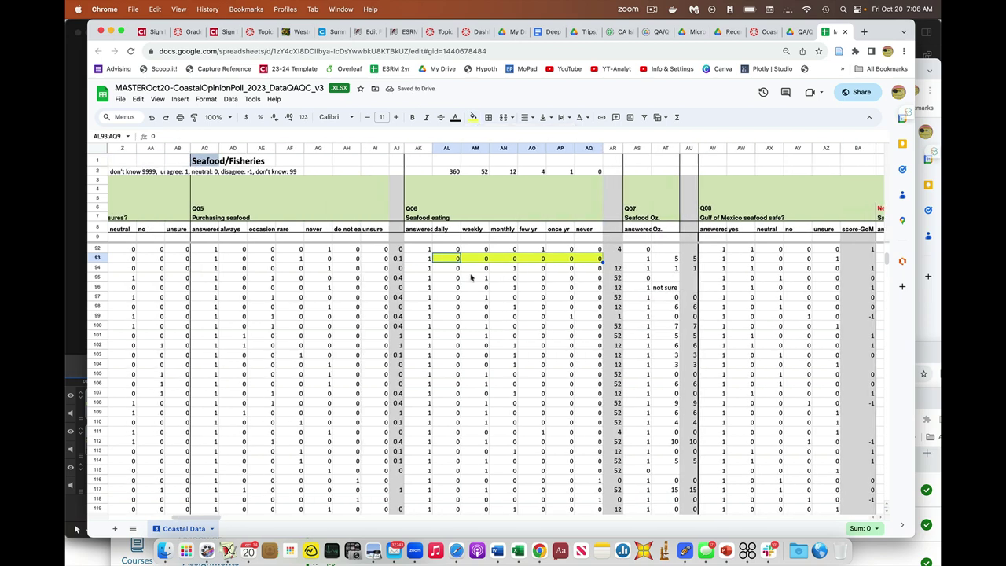
scroll(471, 277, "left", 1)
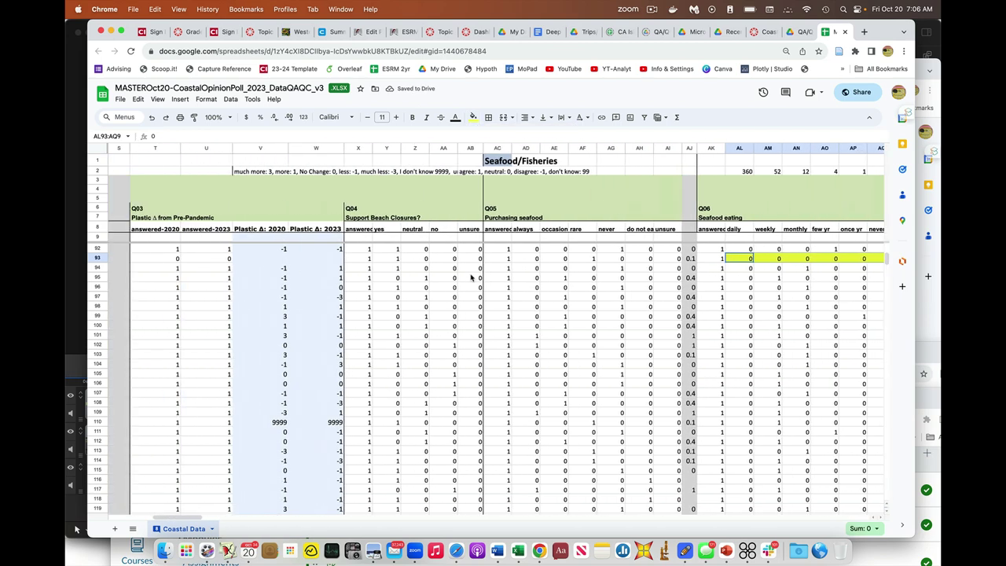
scroll(472, 277, "left", 2)
scroll(472, 278, "down", 1)
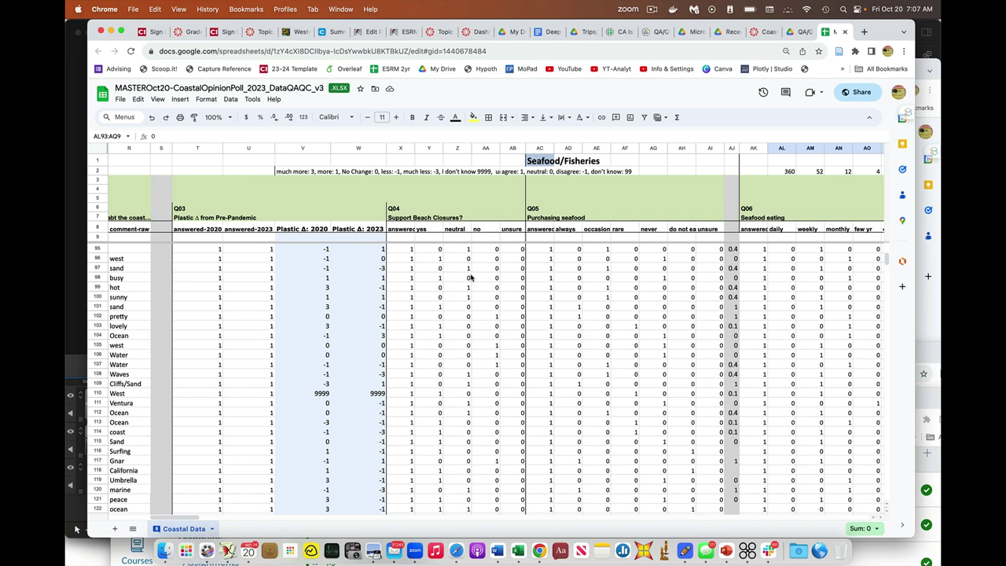
scroll(470, 276, "left", 10)
scroll(470, 276, "down", 15)
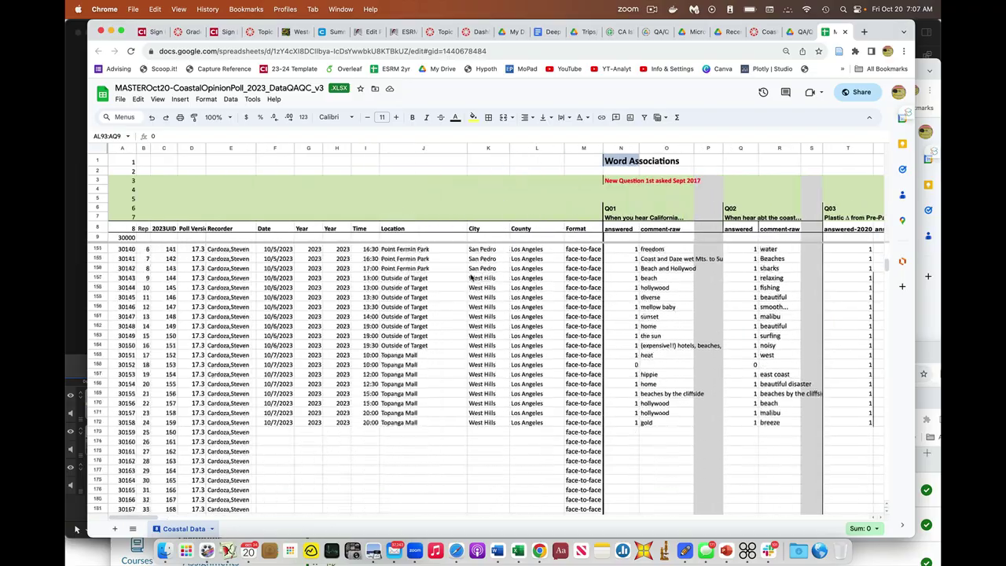
scroll(472, 277, "down", 20)
scroll(472, 278, "down", 20)
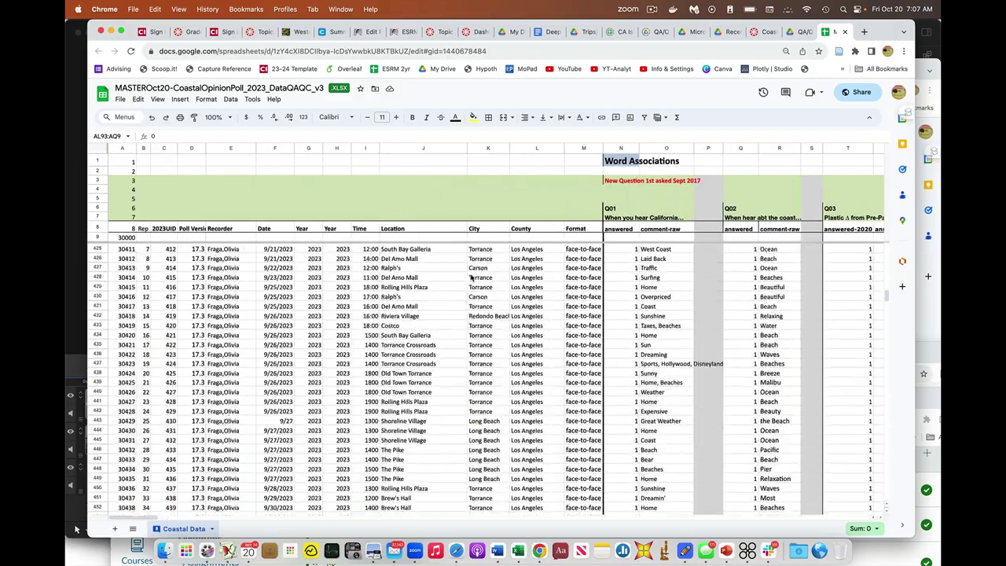
scroll(472, 277, "down", 20)
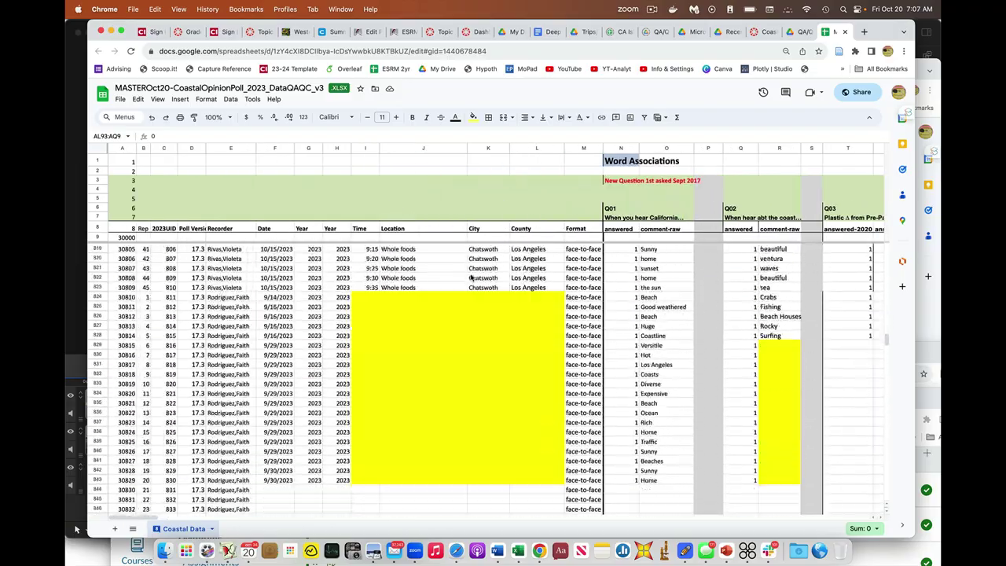
Step: Find the row assignment table below the poll data at row 1413 and check the first entry's Start Row and End Row cells, G1414 and H1414
scroll(472, 277, "down", 20)
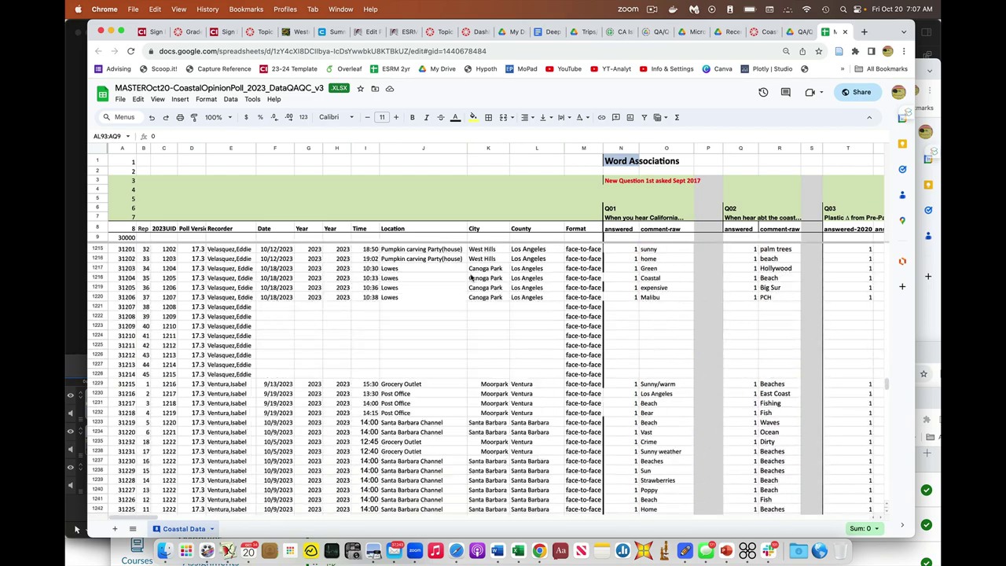
scroll(472, 278, "right", 1)
scroll(471, 278, "up", 10)
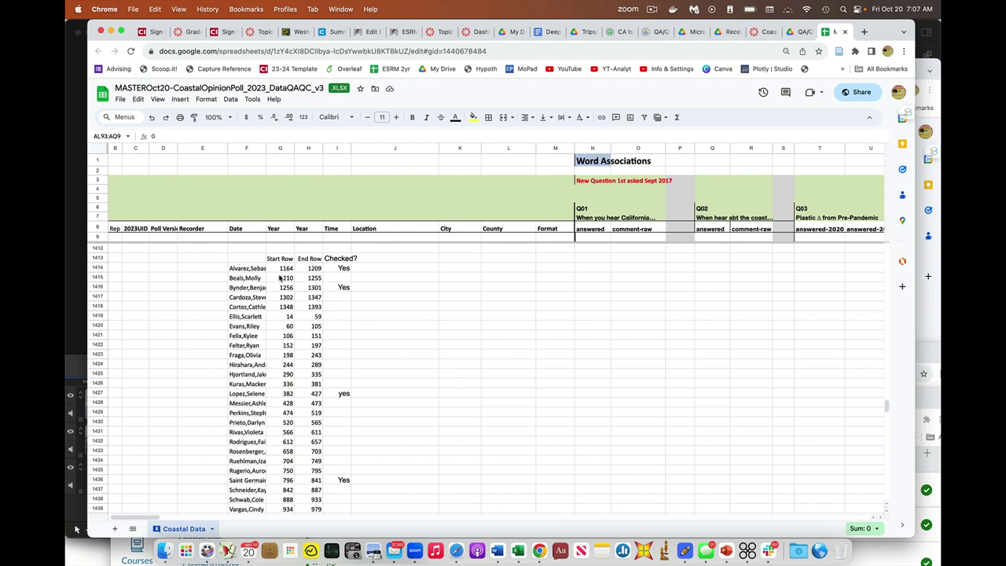
left_click(288, 269)
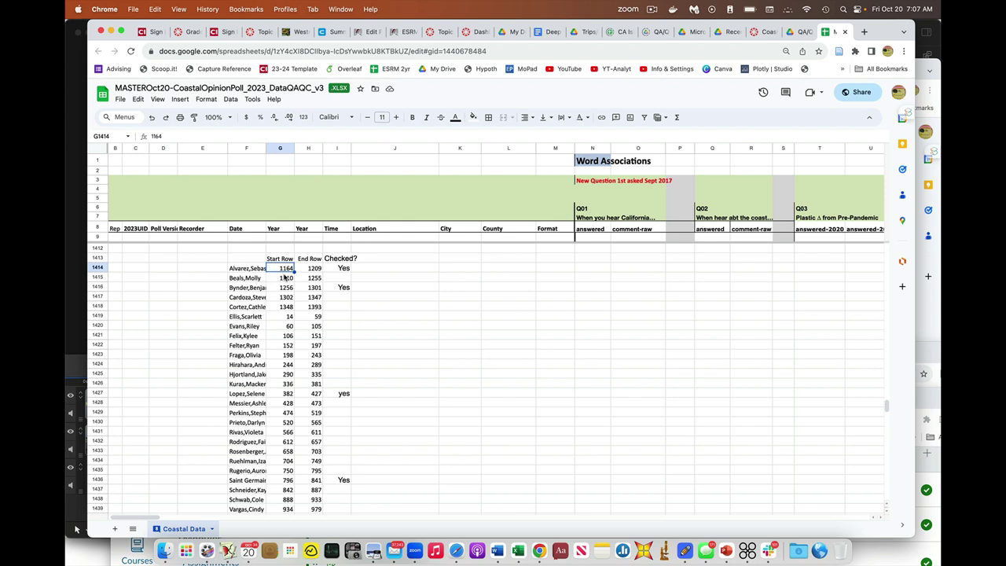
left_click(319, 271)
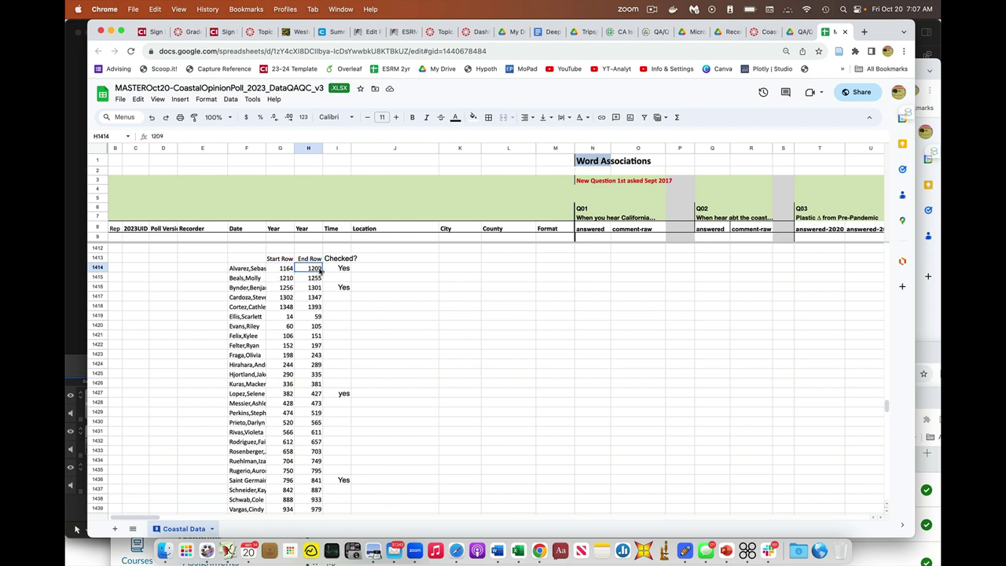
Step: Select data row 1249 and examine its entries across the columns, from the recorder and location details through the Natural Disaster questions up to Q15
scroll(332, 310, "up", 15)
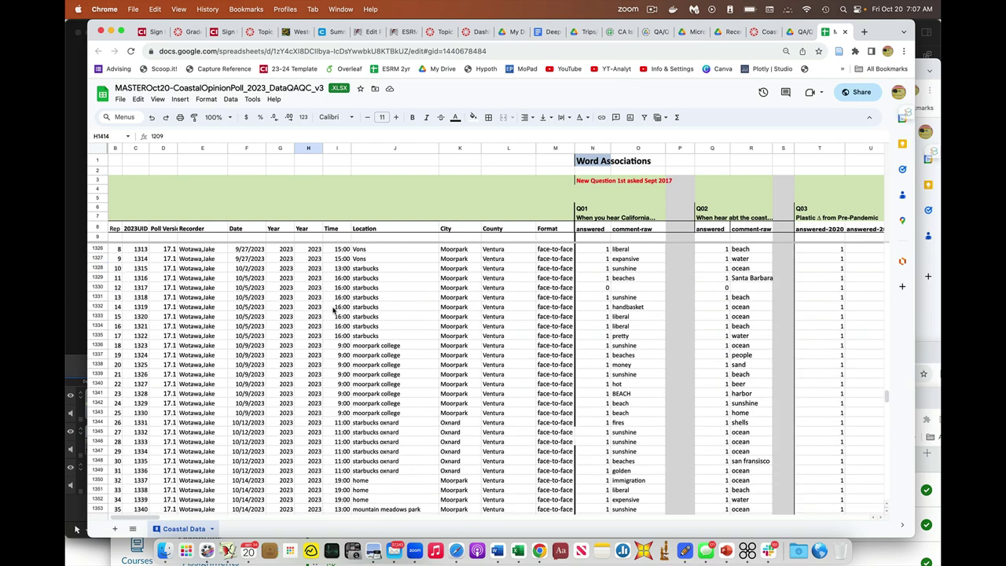
scroll(332, 311, "up", 6)
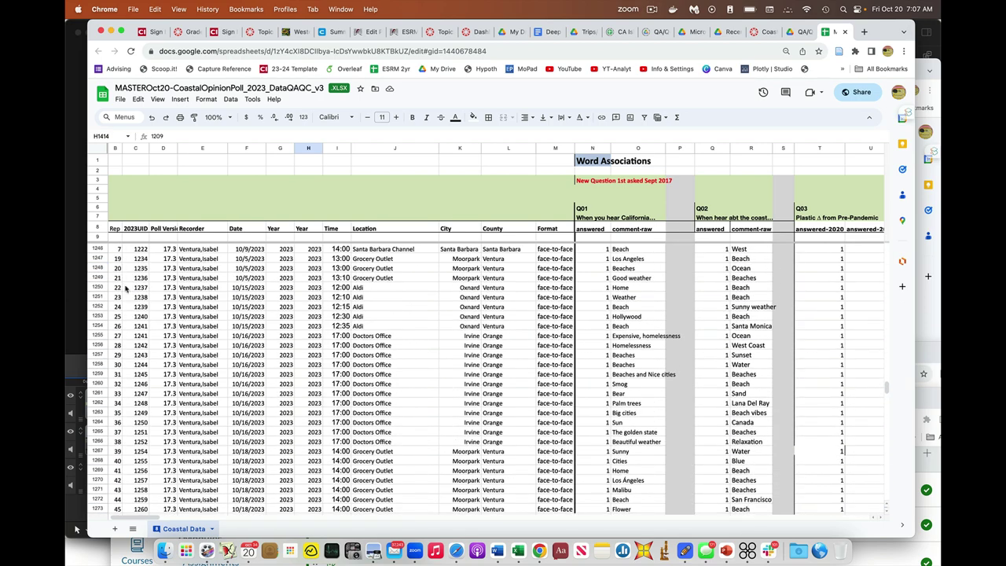
left_click(98, 277)
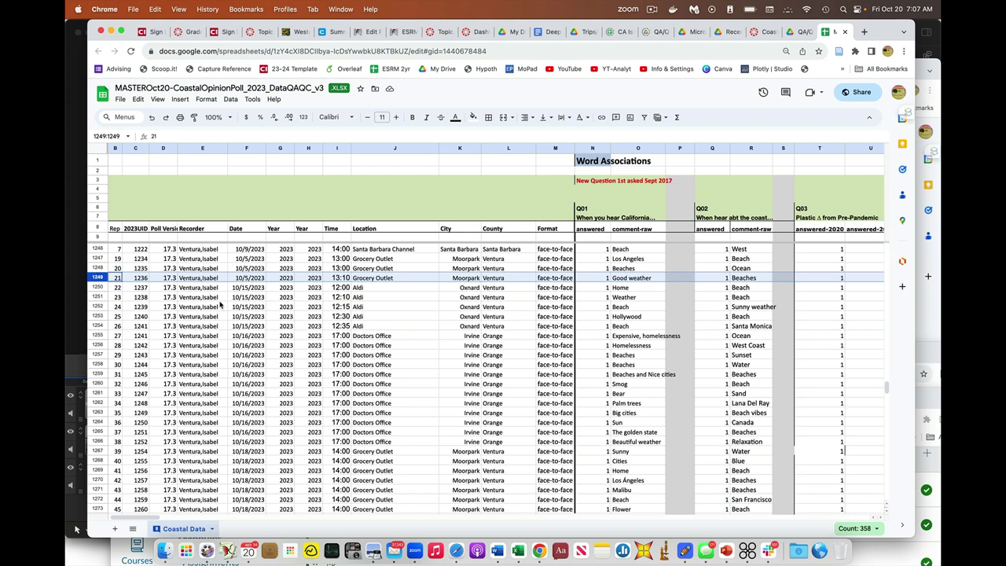
scroll(245, 307, "right", 3)
scroll(245, 306, "right", 5)
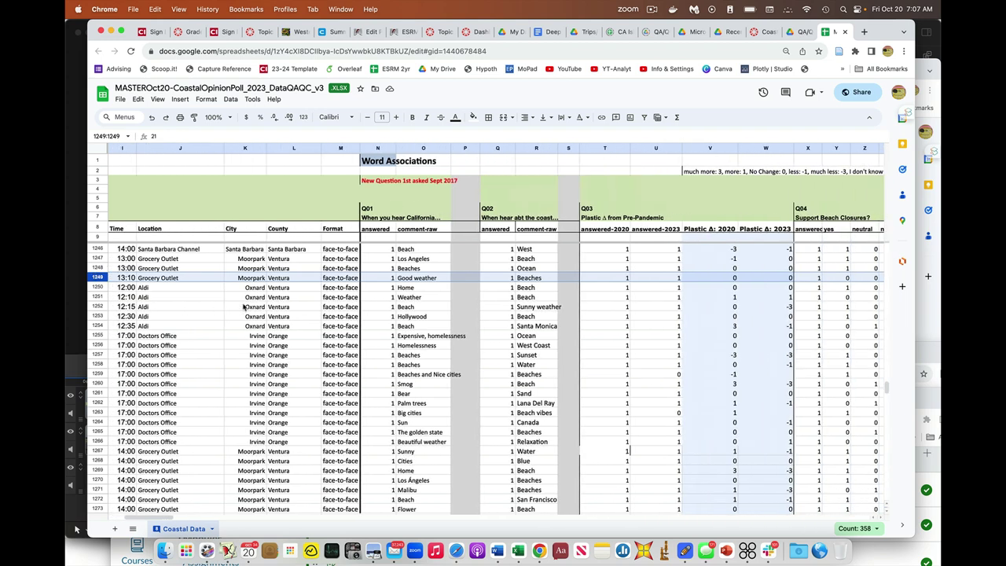
scroll(245, 307, "left", 6)
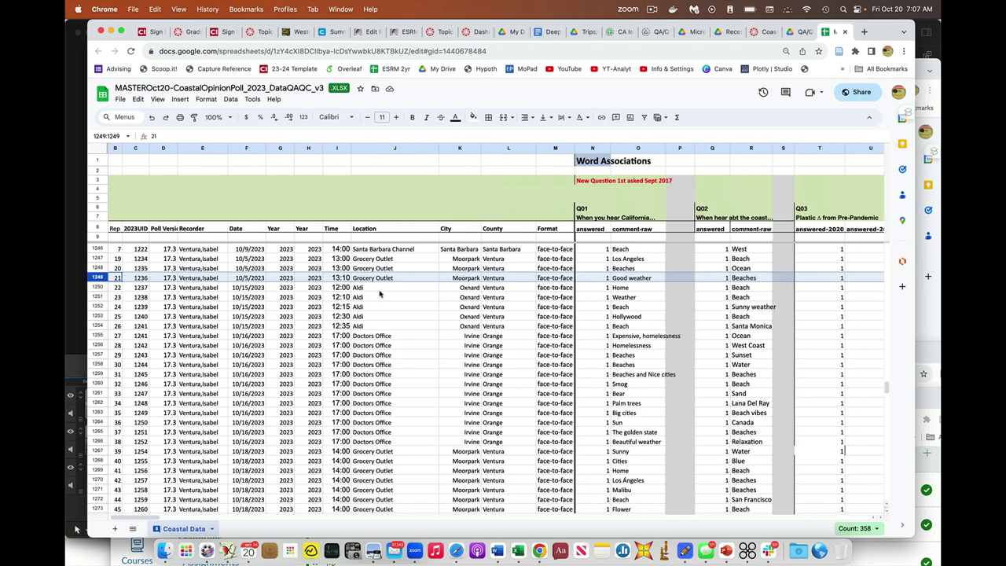
scroll(380, 294, "right", 6)
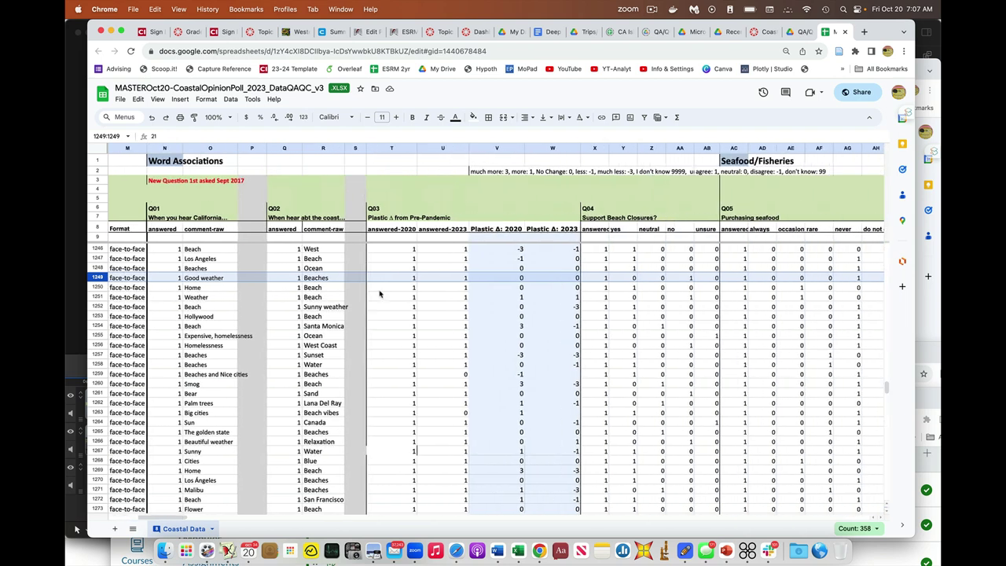
scroll(380, 294, "right", 5)
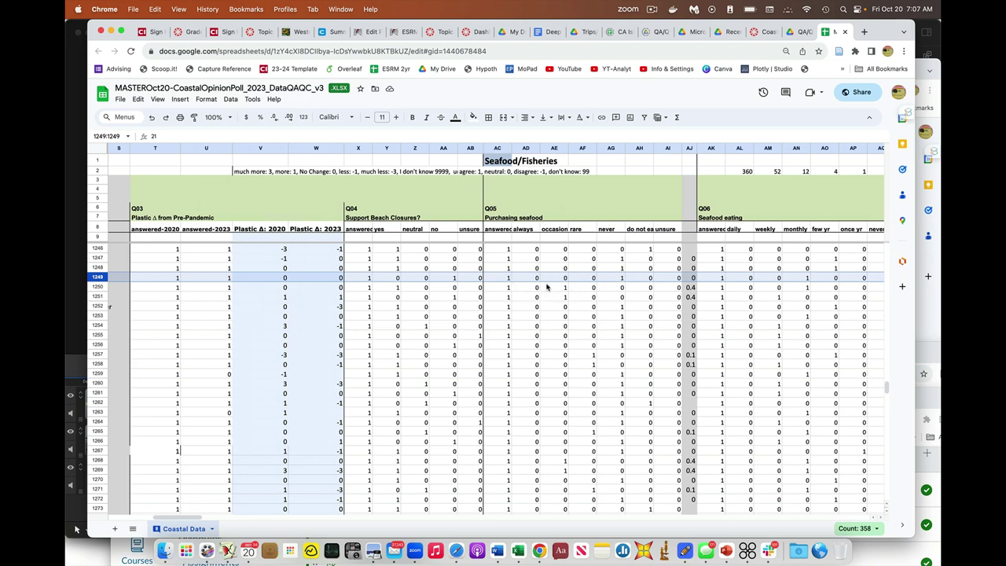
scroll(599, 288, "right", 10)
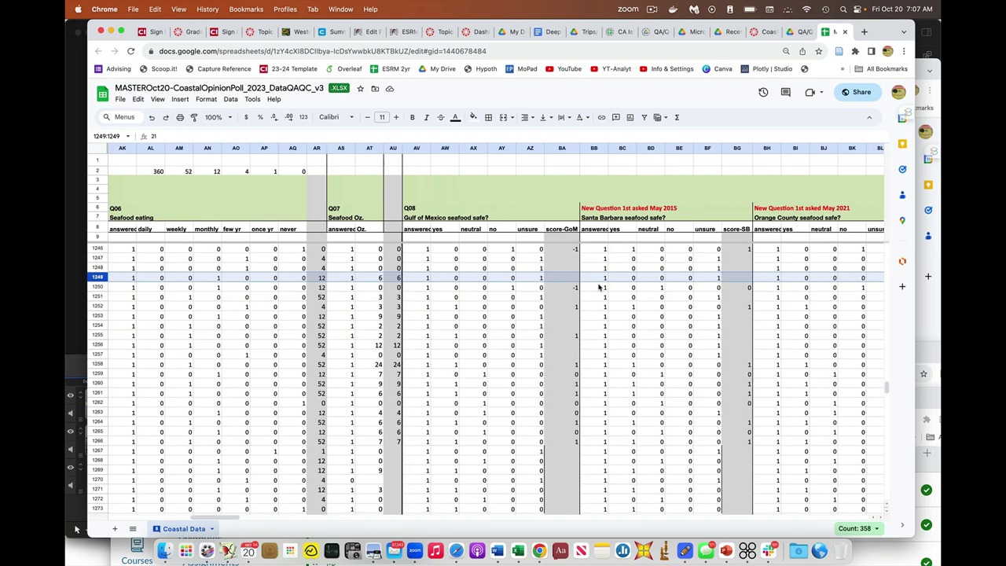
scroll(599, 287, "right", 20)
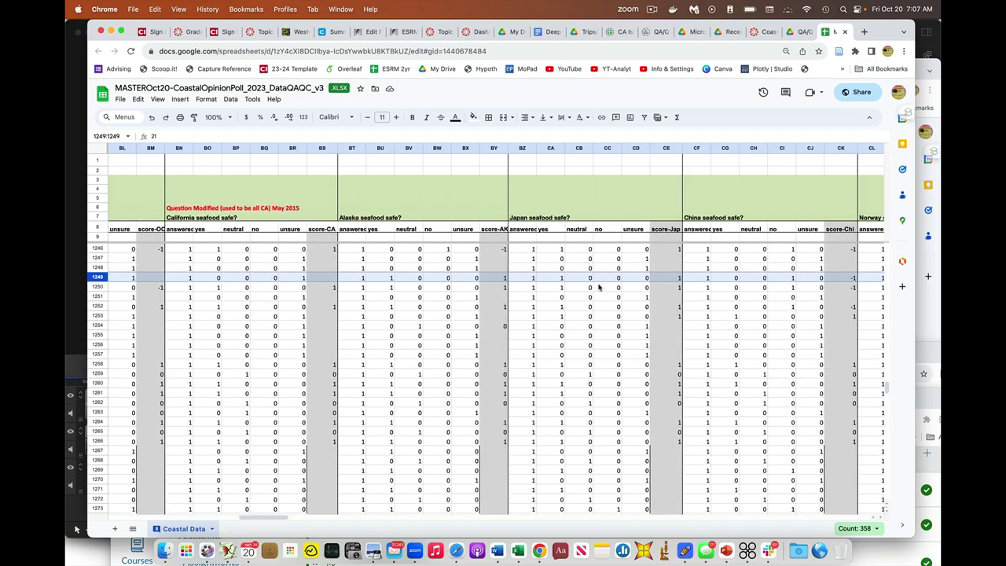
scroll(599, 288, "right", 15)
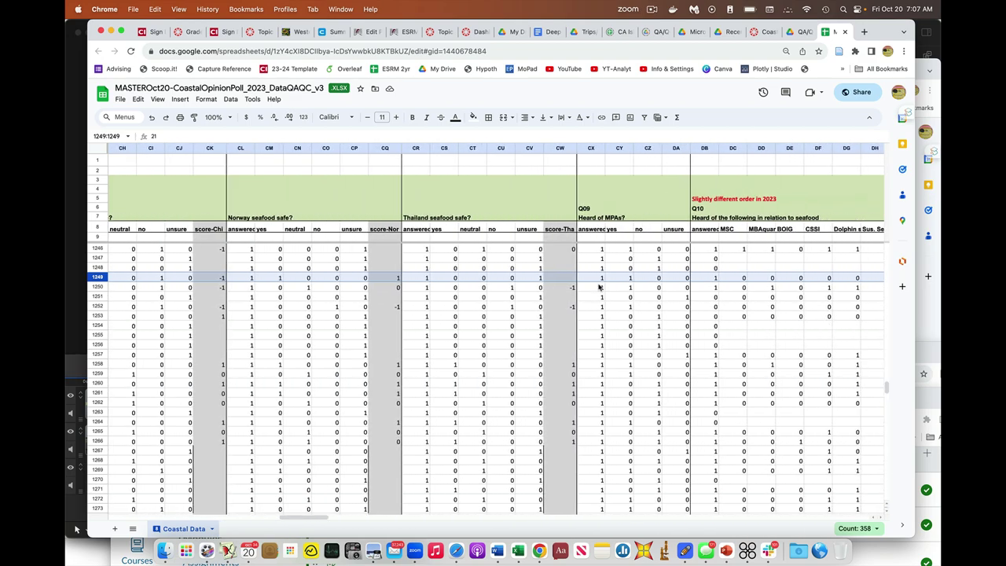
scroll(599, 288, "right", 15)
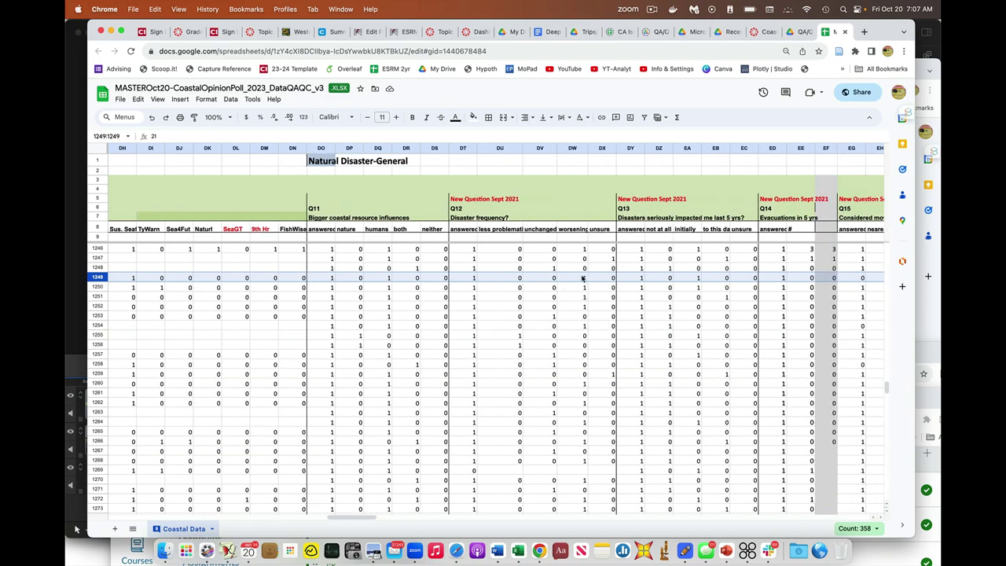
Step: Return to the row assignment table below the data to review the Start Row, End Row and Checked? columns
scroll(583, 278, "left", 20)
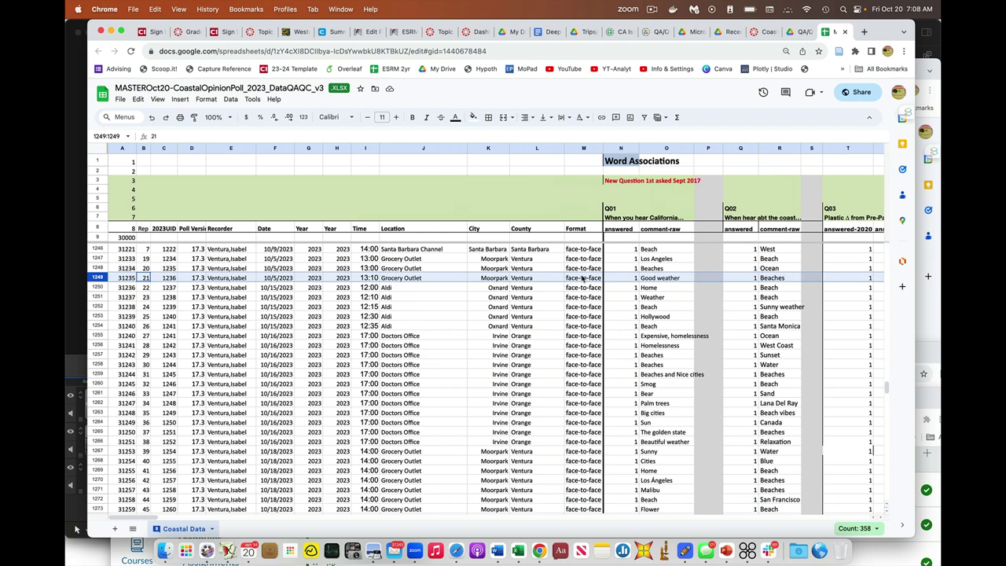
scroll(582, 278, "down", 20)
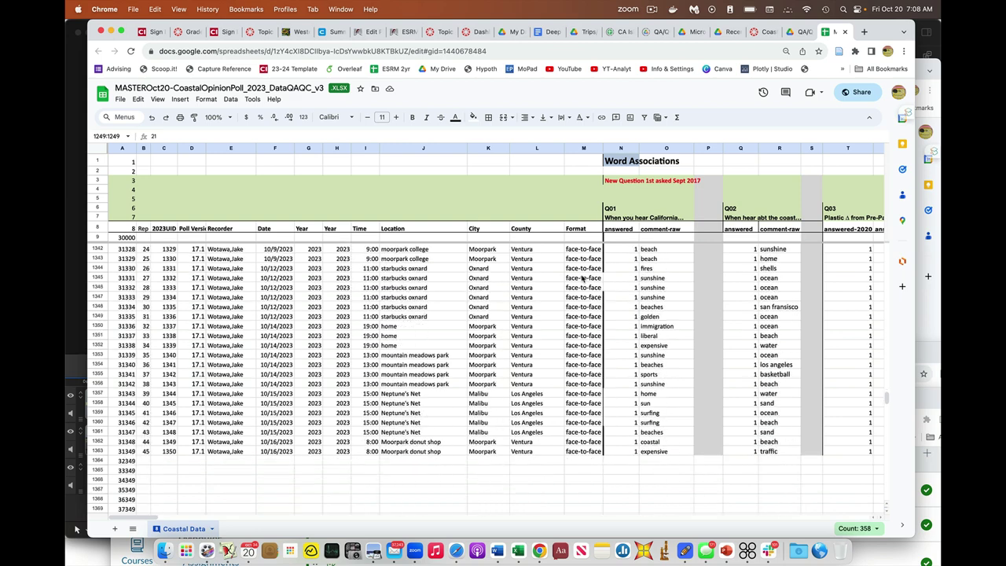
scroll(583, 278, "down", 18)
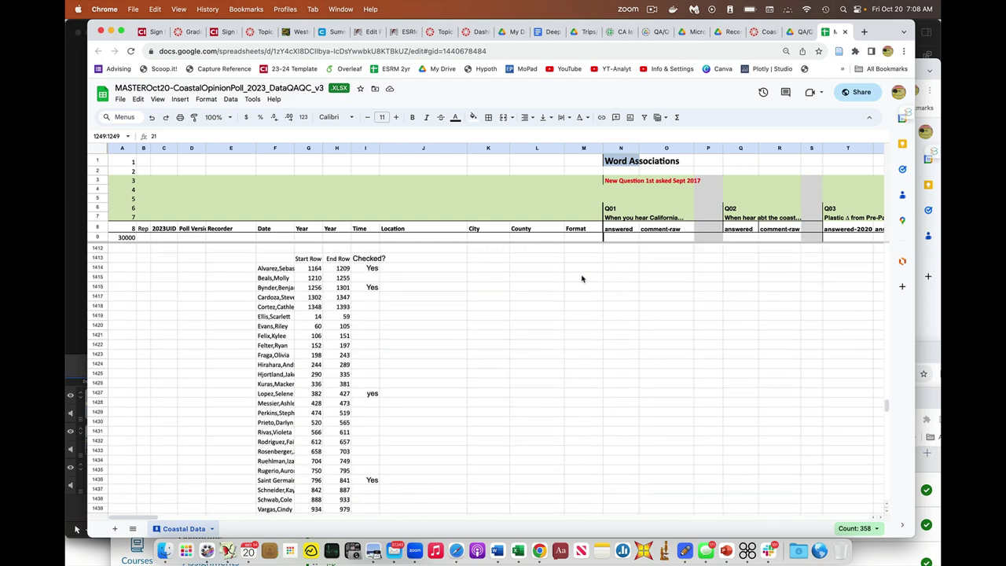
scroll(583, 278, "down", 1)
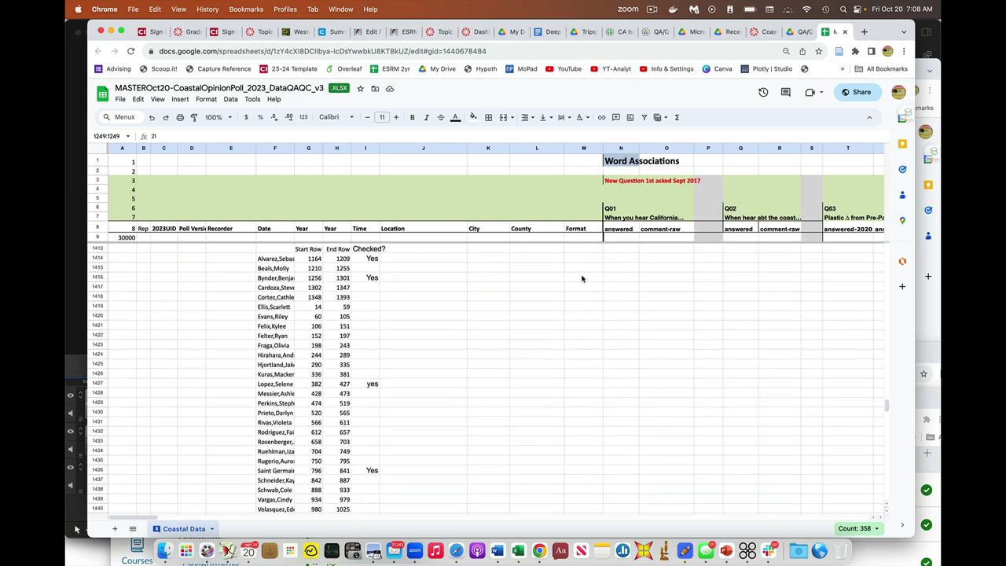